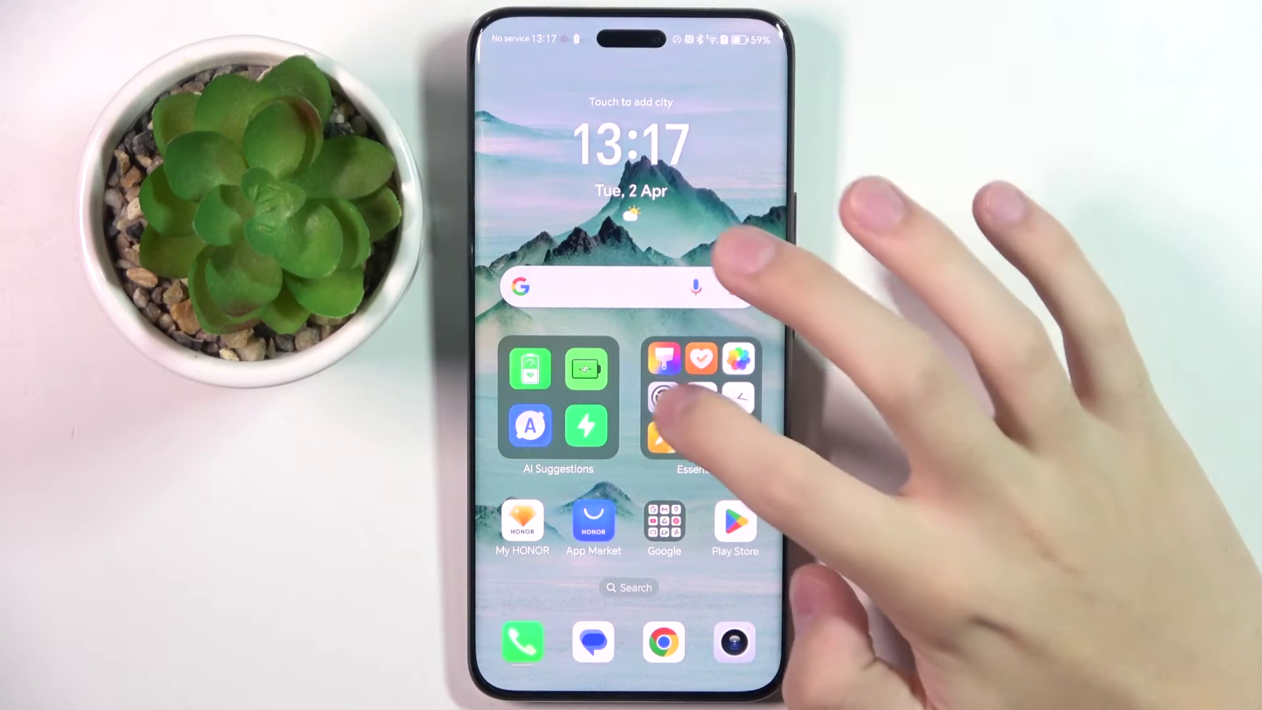
Step: Open the Settings app and go to the Google account and services page
left_click(664, 397)
scroll(631, 443, "down", 10)
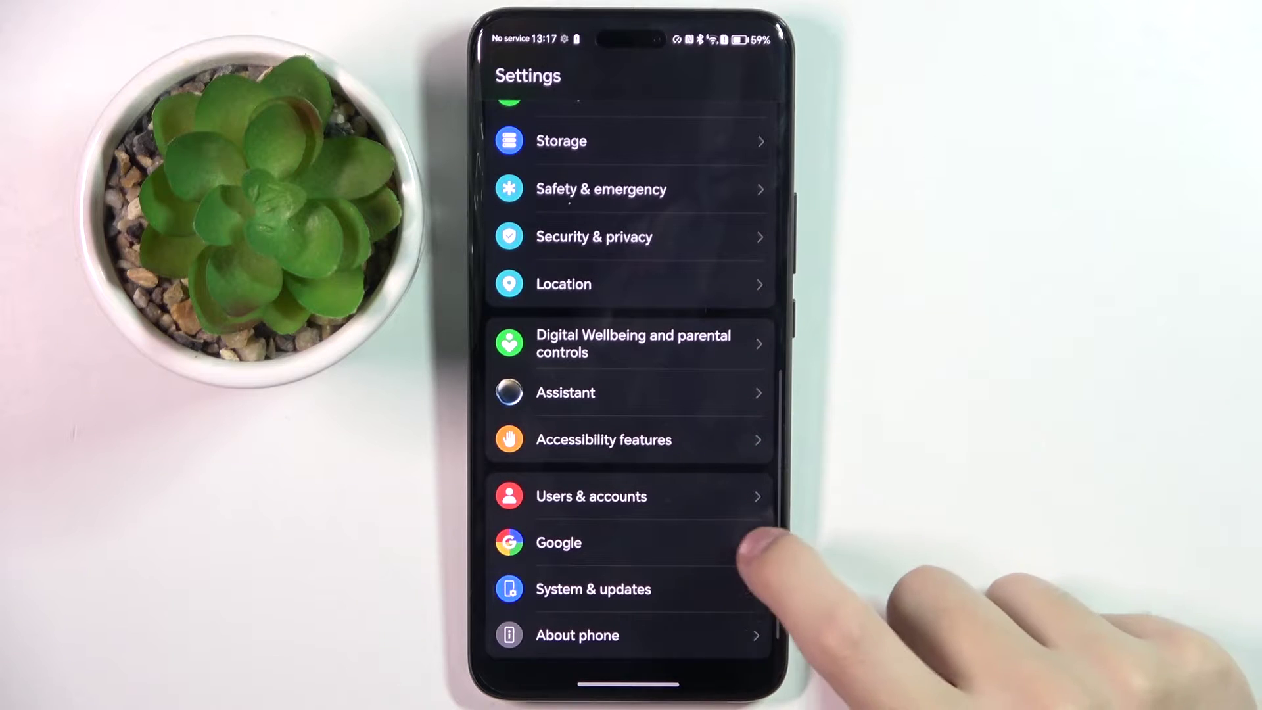
left_click(592, 542)
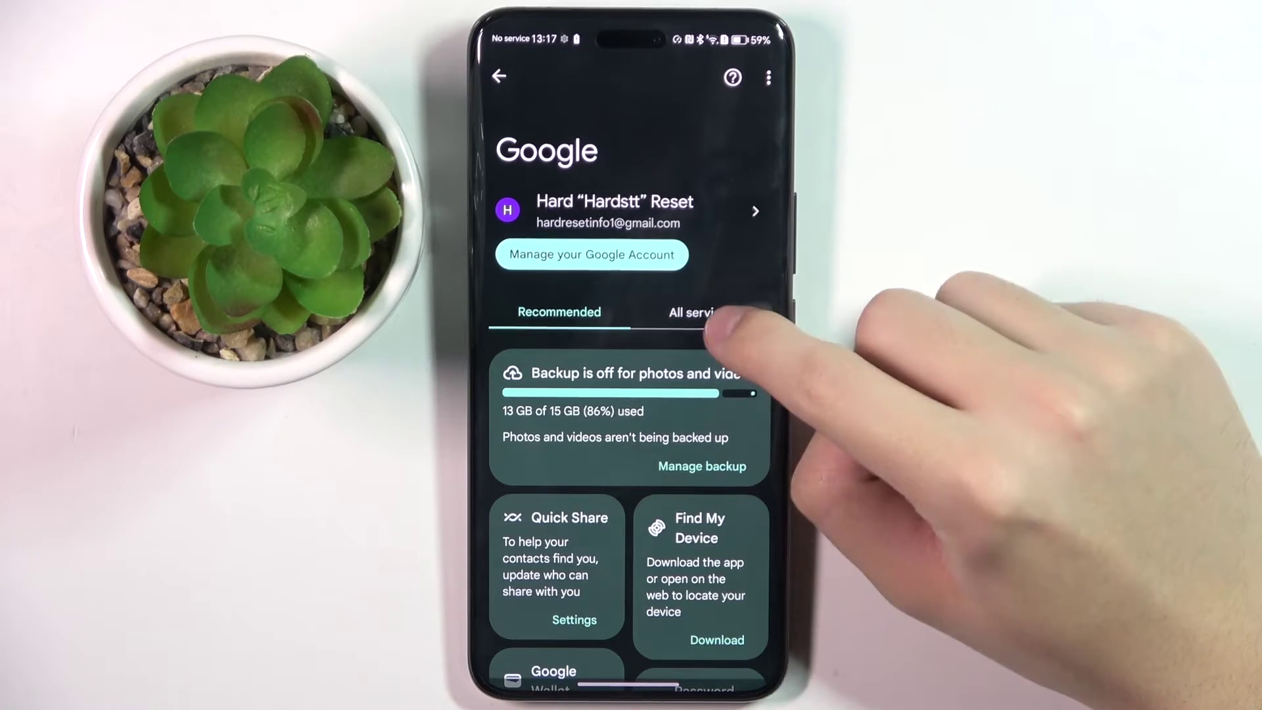
Step: Show all Google services and open Settings for Google apps
left_click(701, 313)
scroll(641, 444, "down", 3)
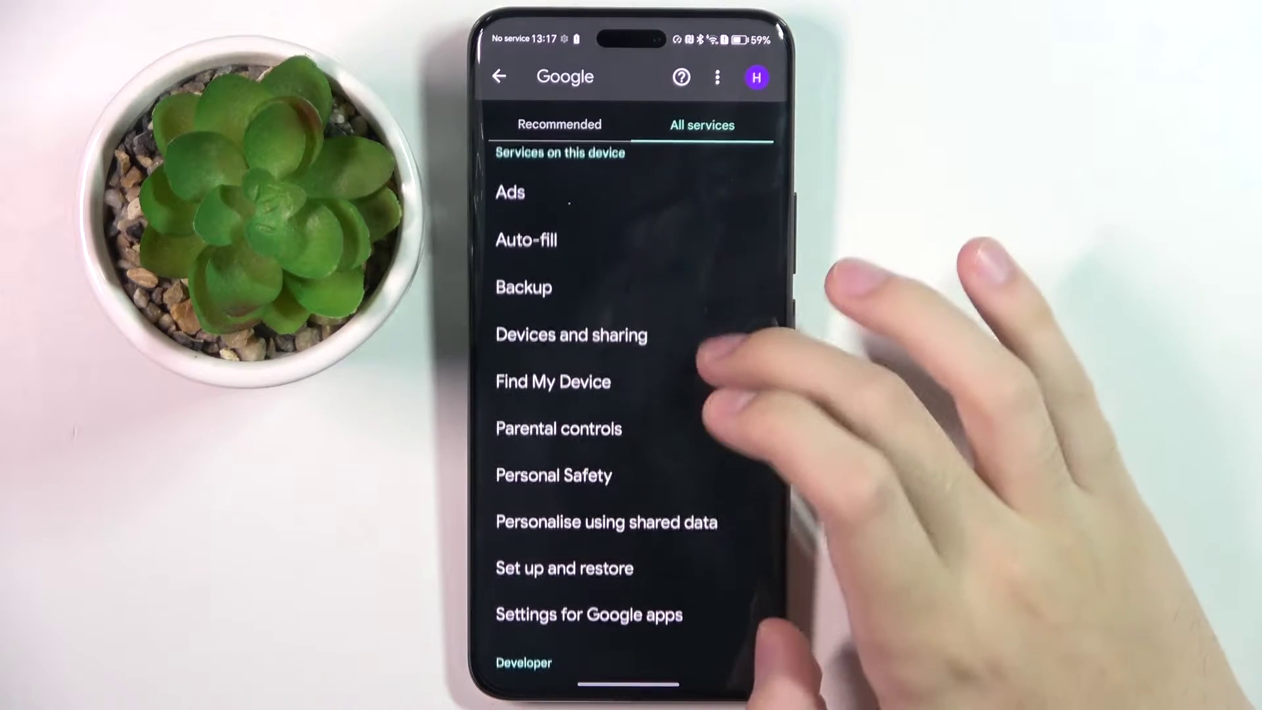
scroll(642, 444, "down", 1)
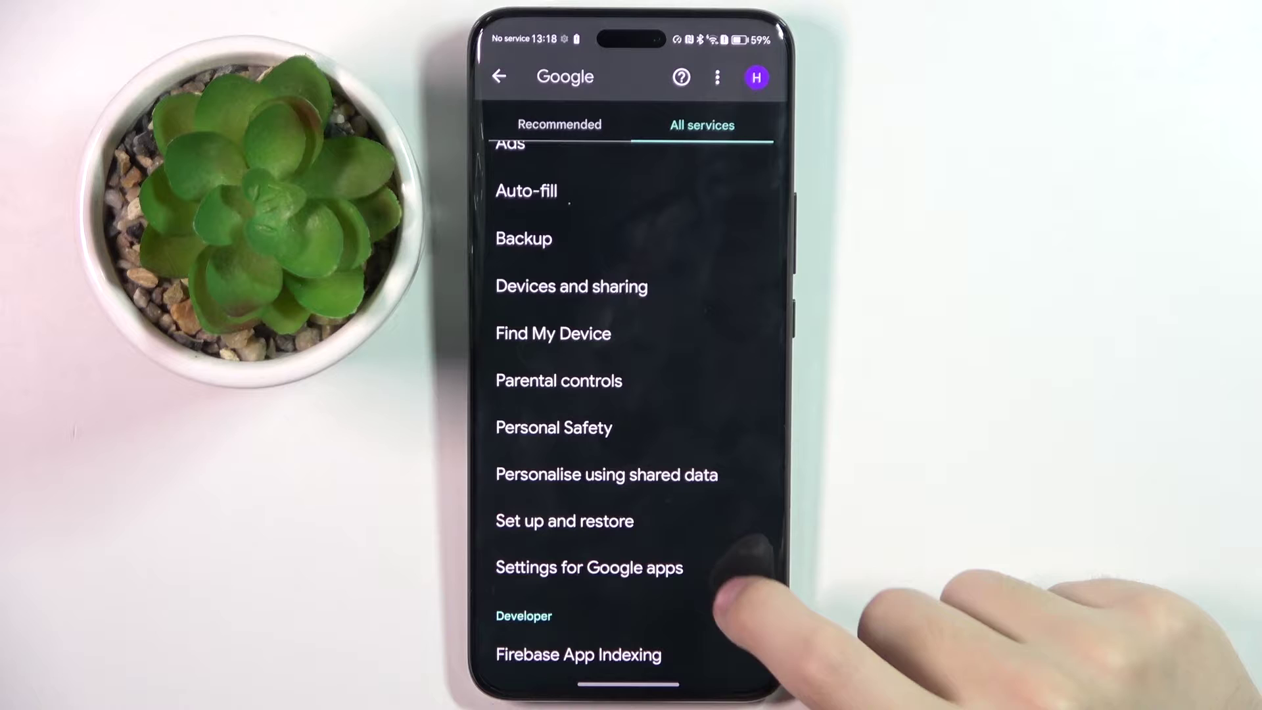
left_click(591, 568)
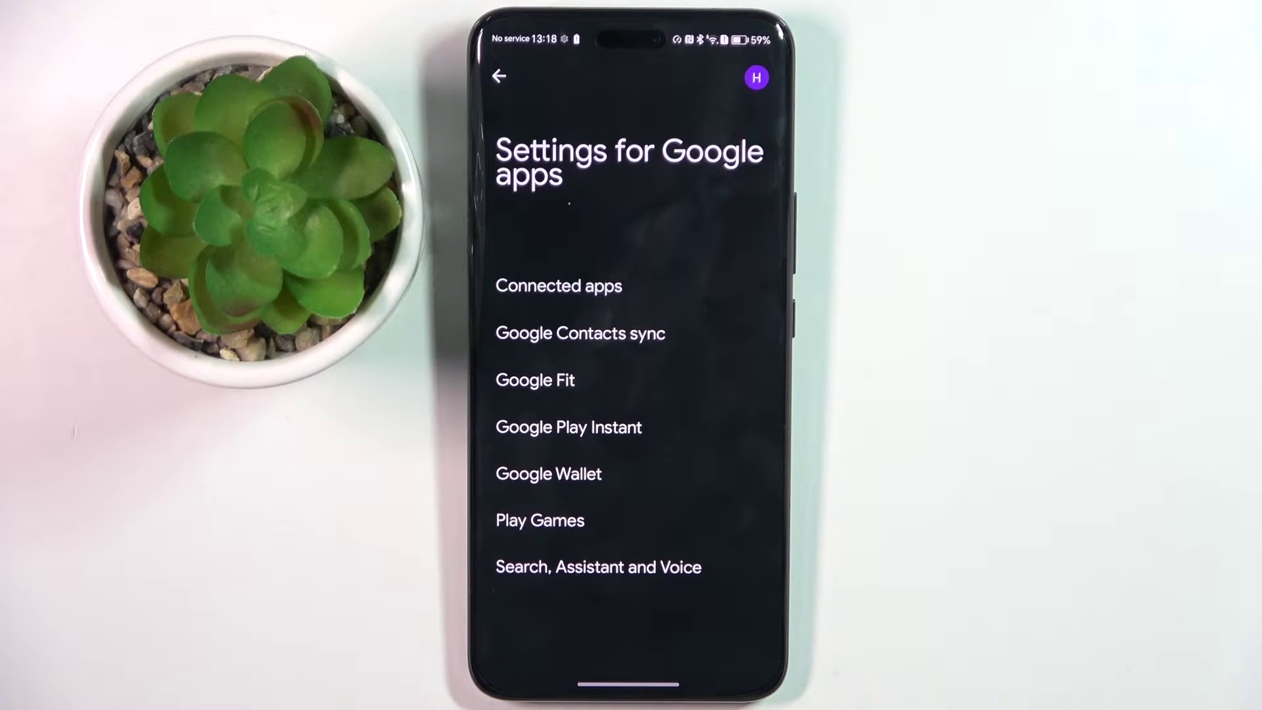
Step: Go through Search, Assistant and voice to Assistant General settings and toggle Google Assistant off
left_click(598, 567)
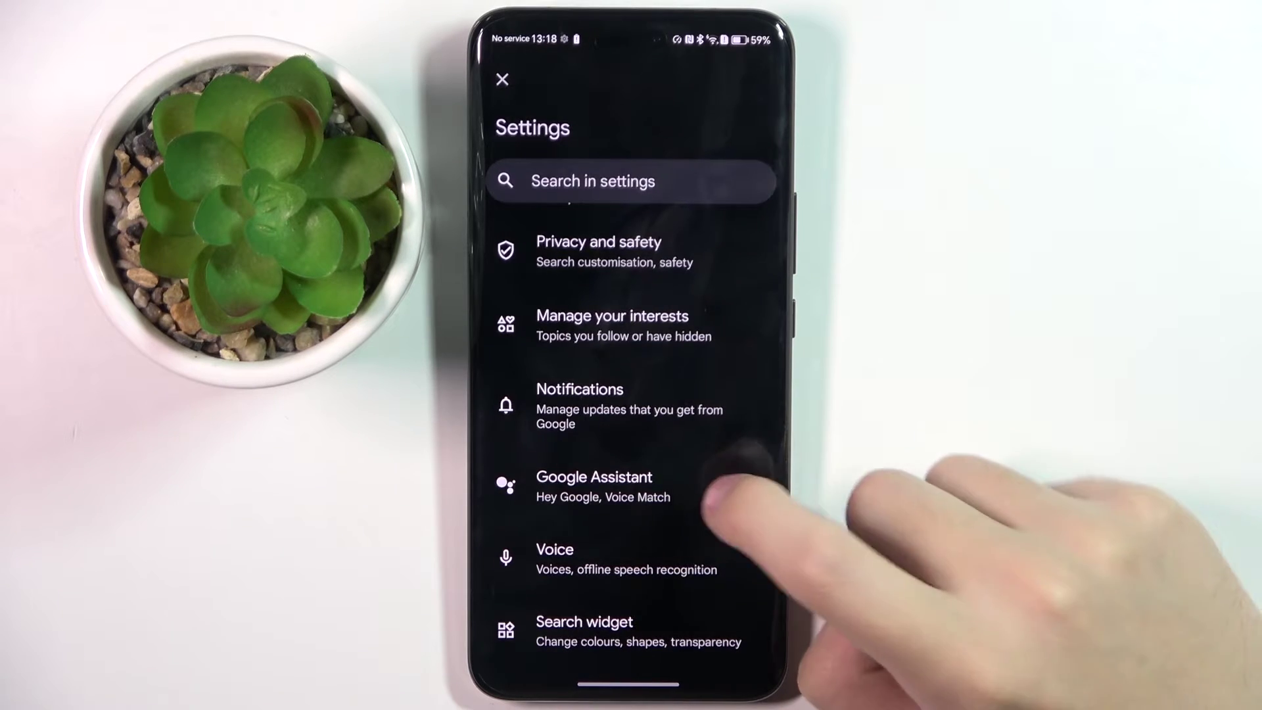
left_click(631, 486)
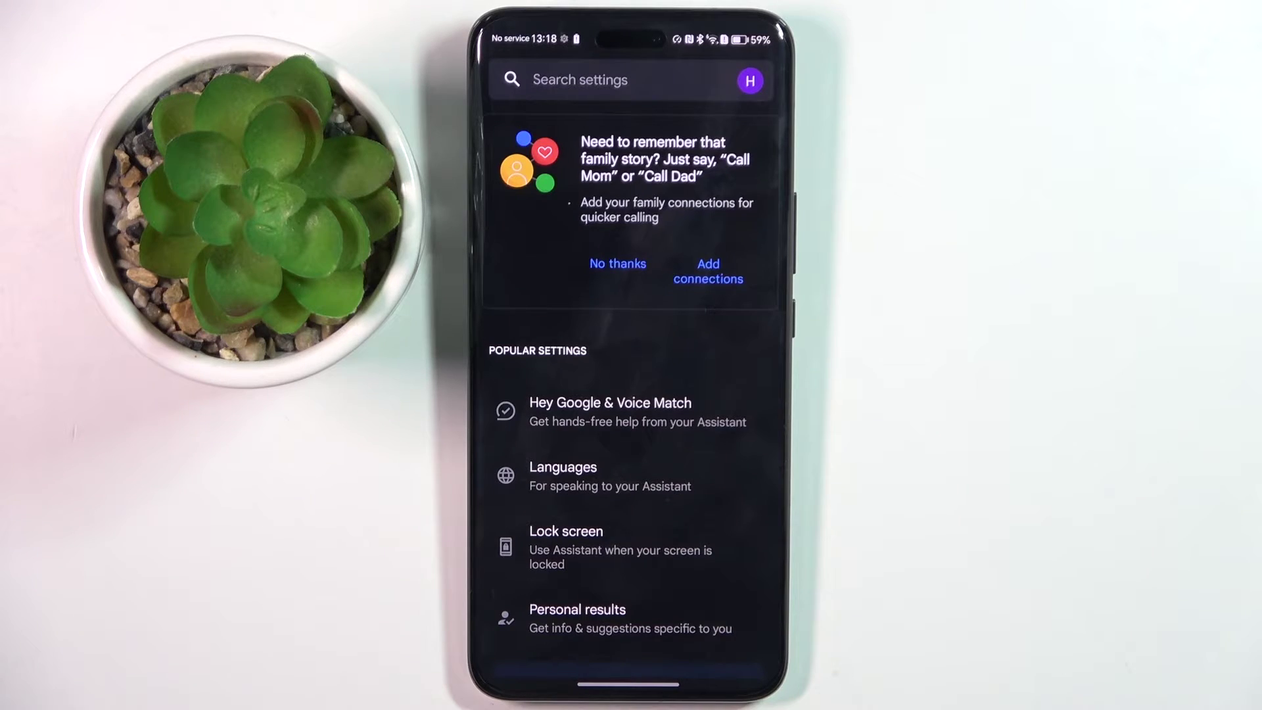
scroll(631, 444, "down", 10)
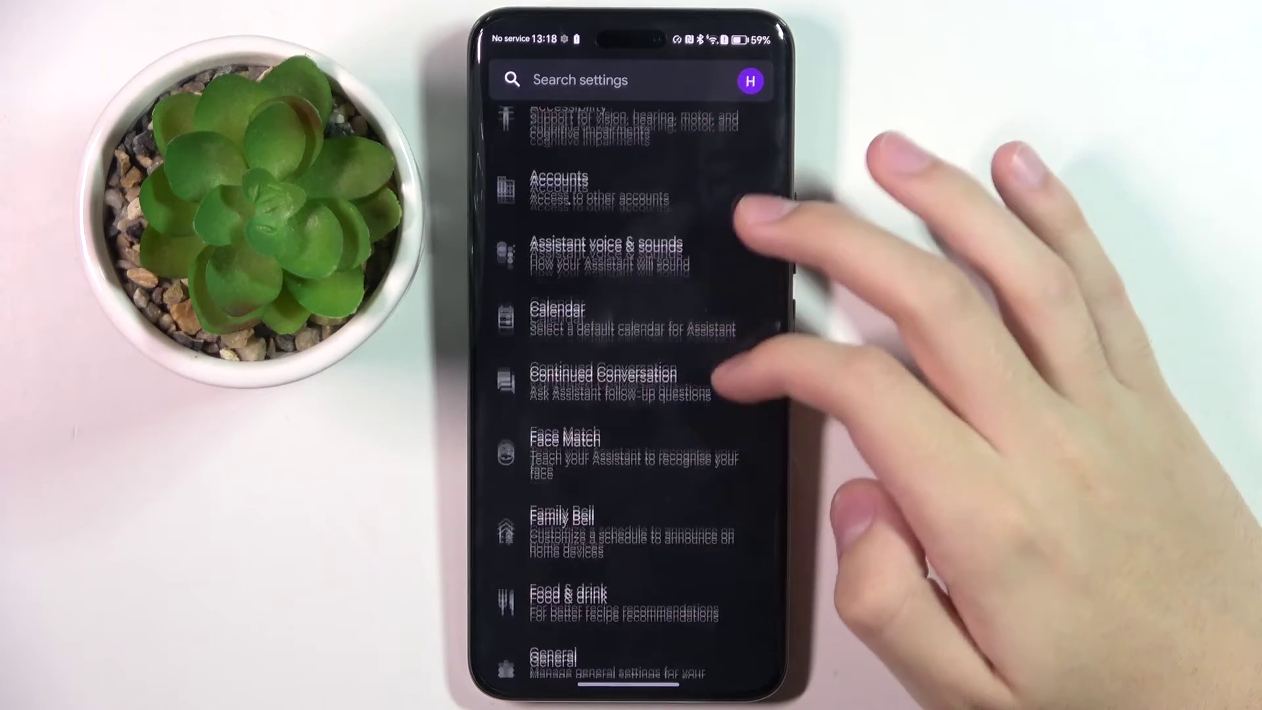
scroll(632, 444, "down", 5)
left_click(612, 453)
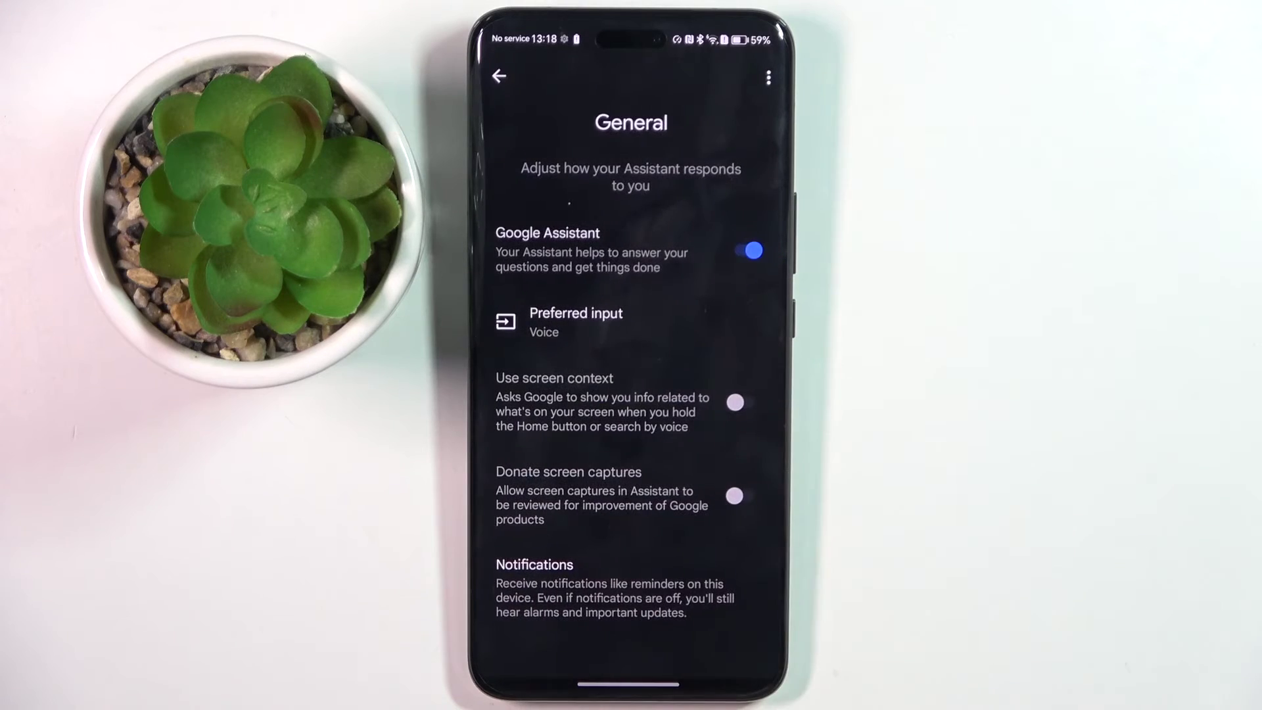
left_click(754, 250)
Step: Toggle Google Assistant back on and confirm with TURN ON
left_click(702, 418)
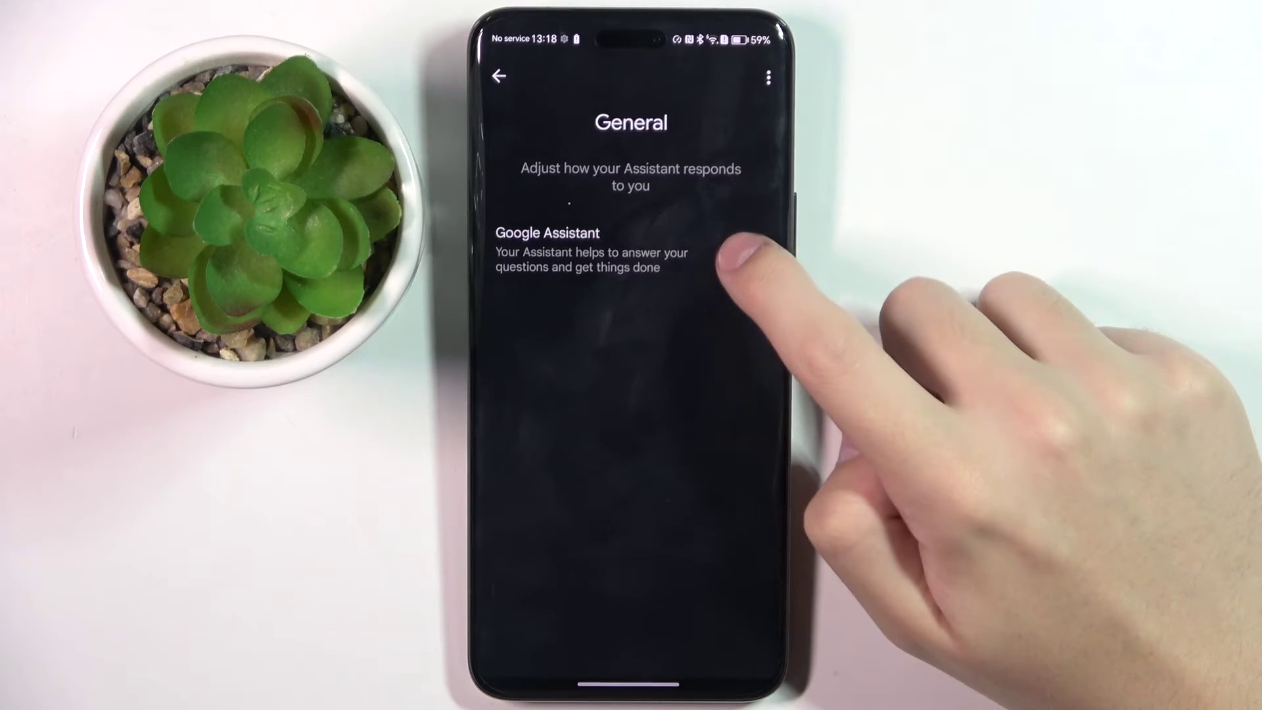
left_click(737, 250)
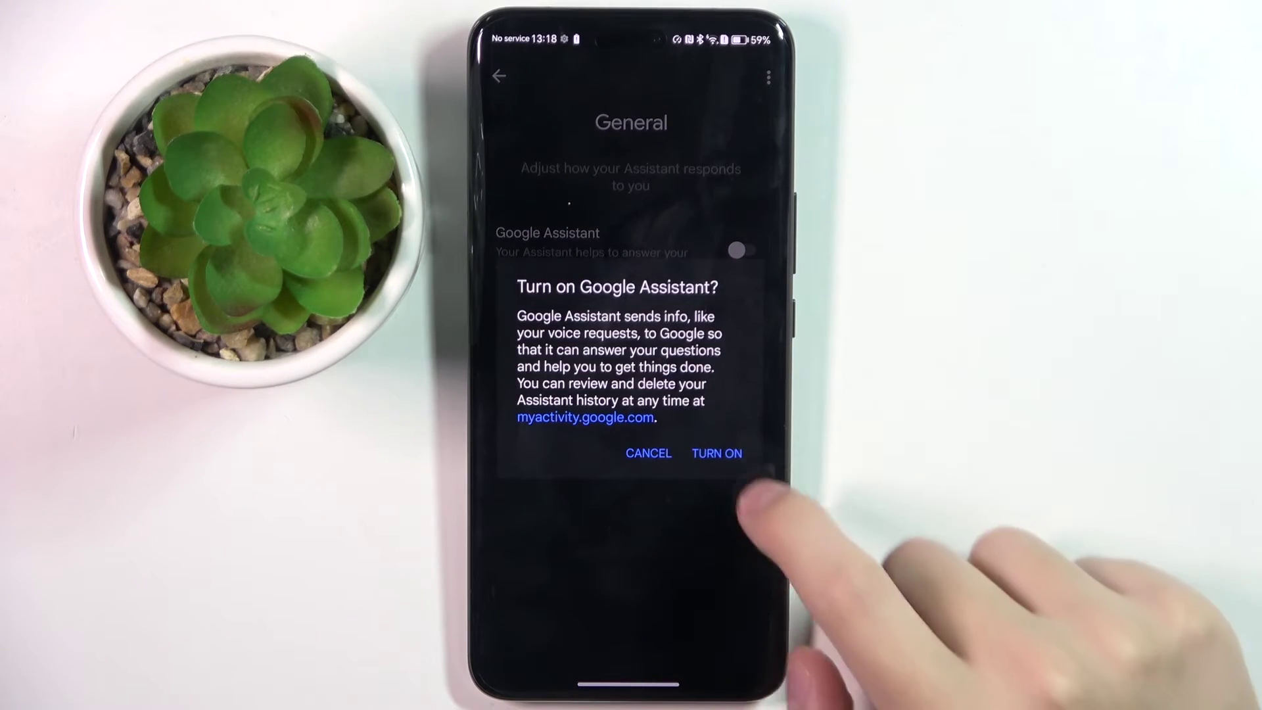
left_click(717, 453)
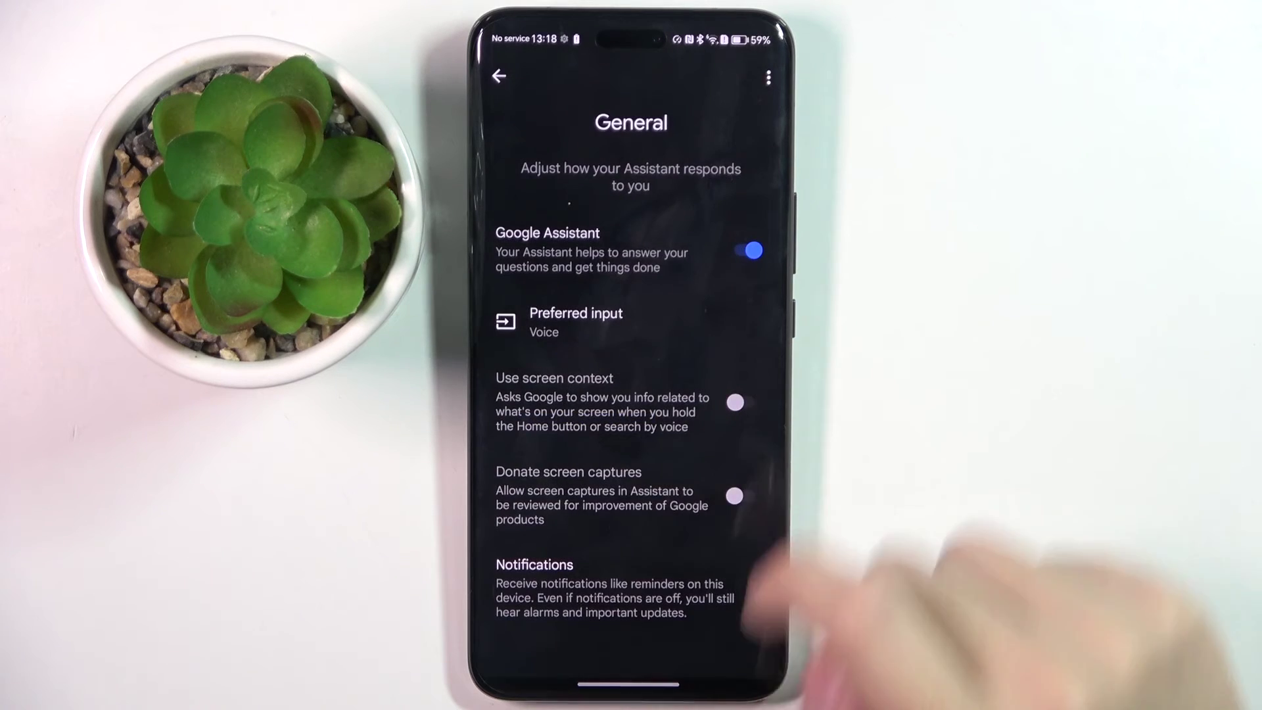